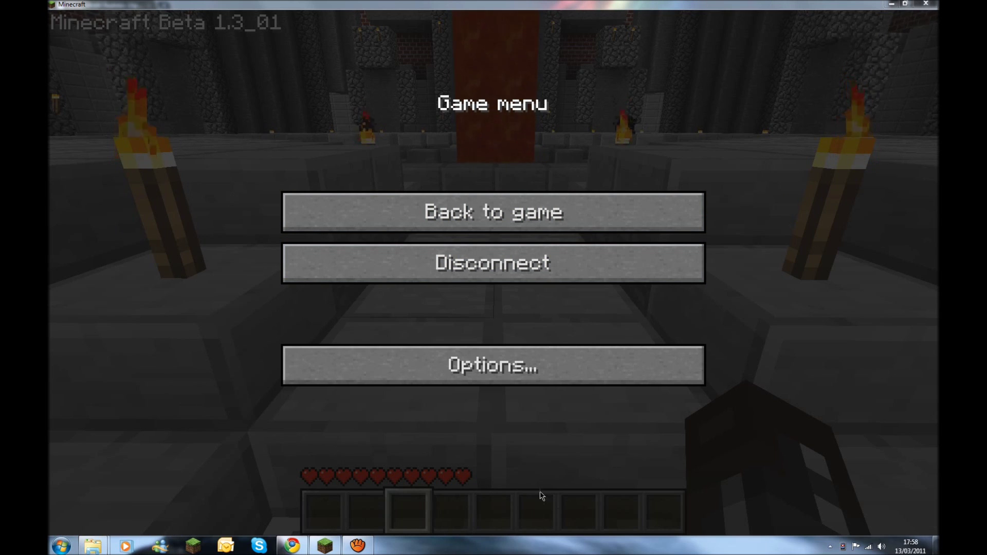
Resume the game, walk toward the stone corridor to view the current textures, and pause again
left_click(327, 226)
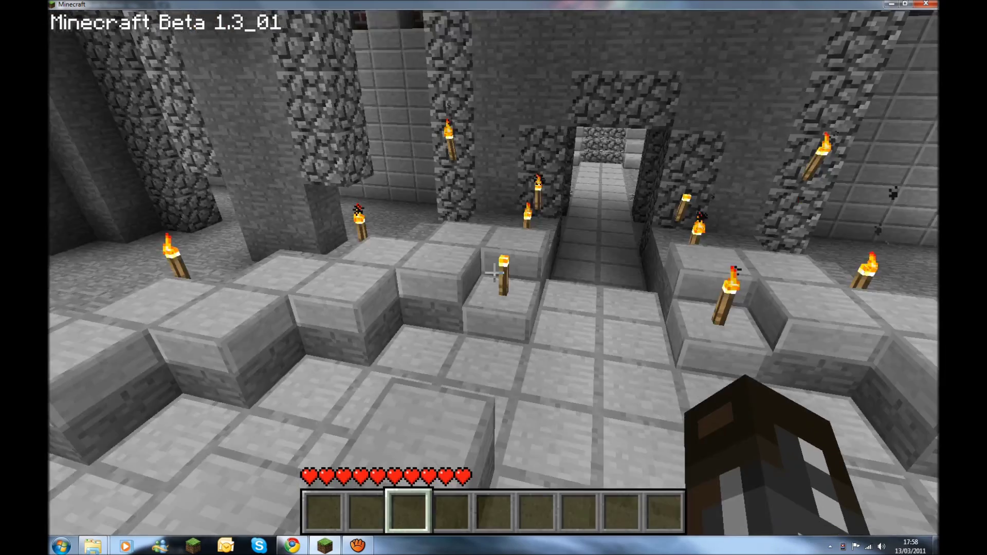
key("w")
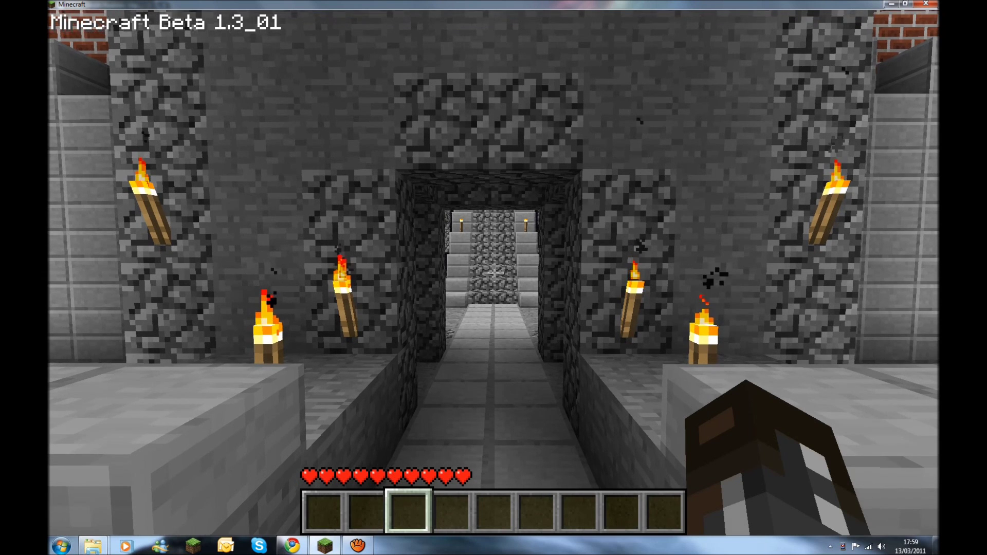
key("Escape")
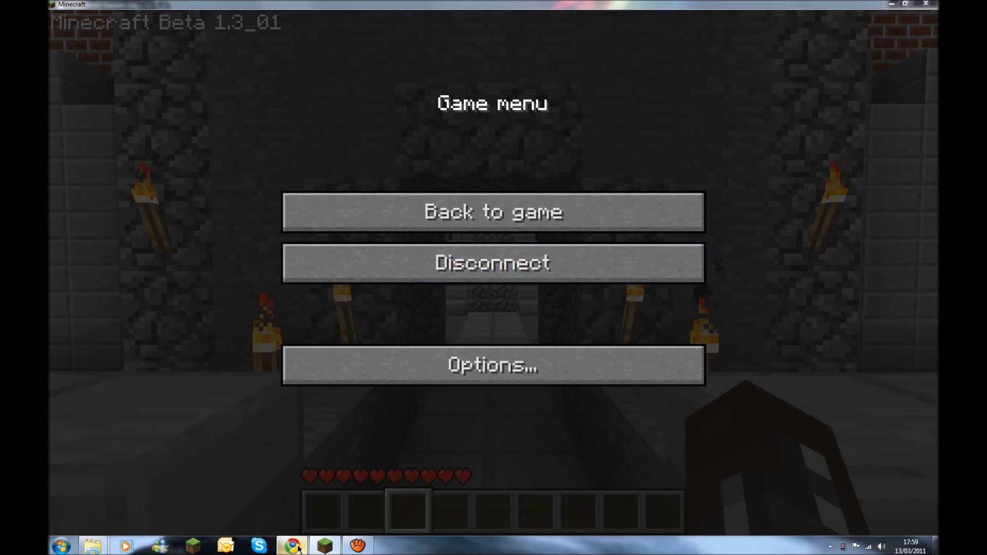
Switch to Chrome and copy the downloaded mcpatcher-1.1.12_02 file onto the desktop, replacing the existing copy
left_click(294, 547)
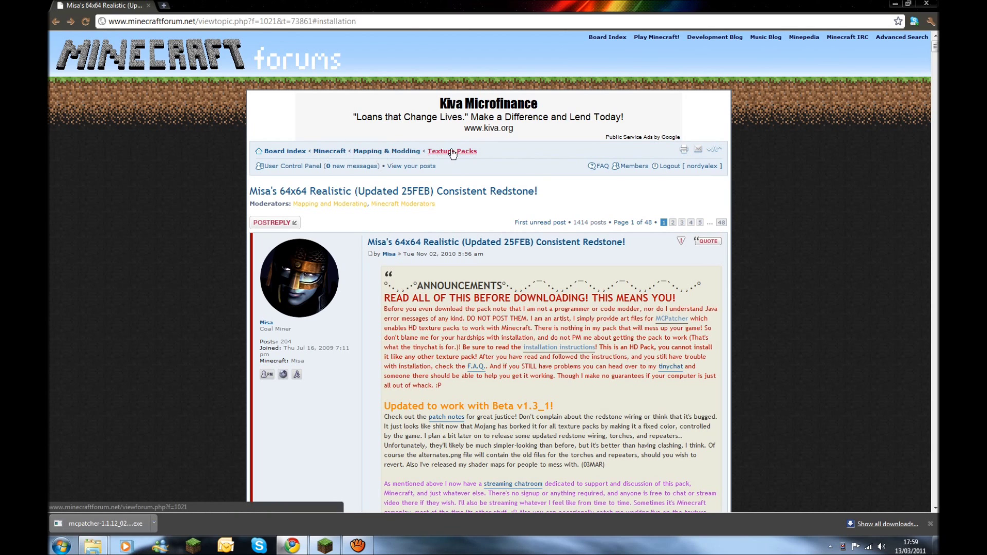
scroll(442, 170, "down", 3)
scroll(380, 231, "up", 3)
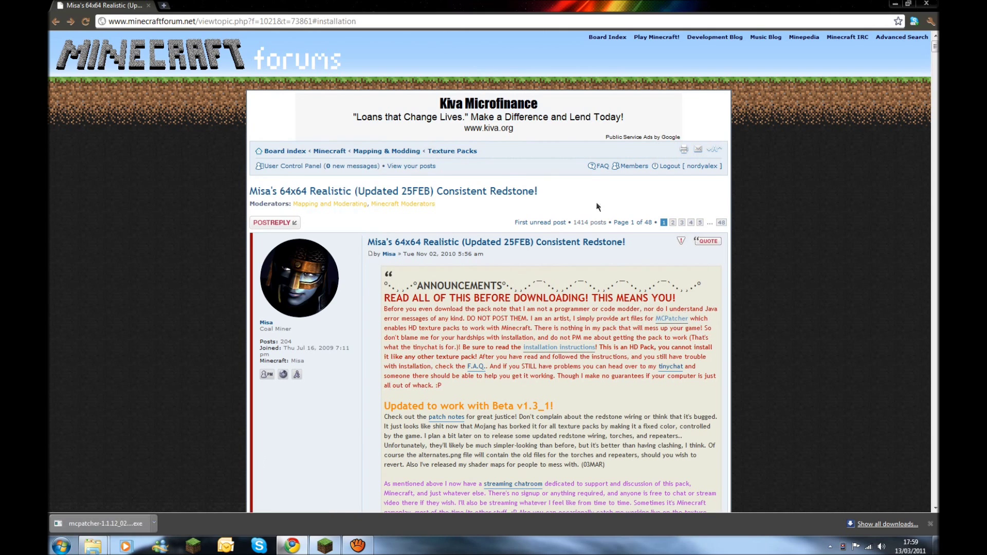
left_click(909, 5)
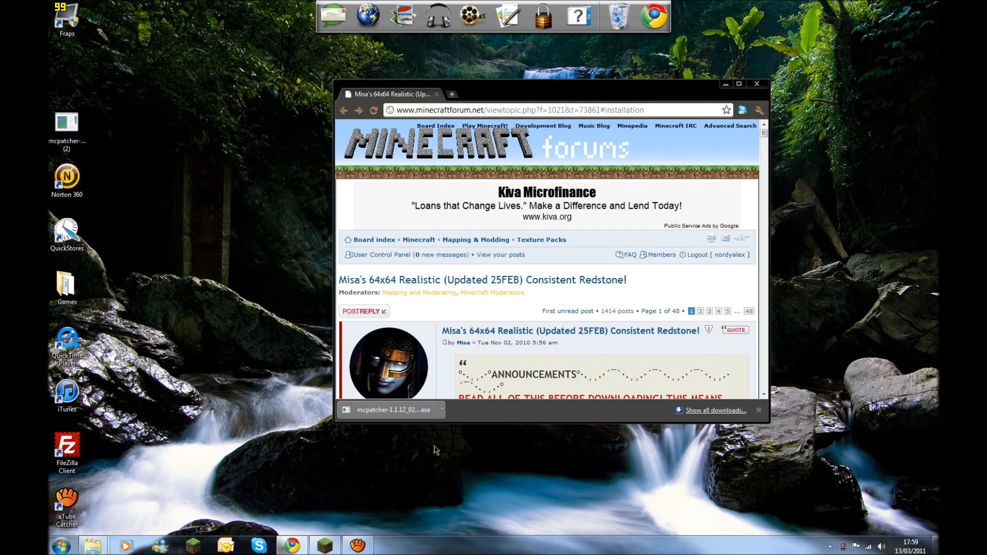
left_click_drag(394, 410, 150, 126)
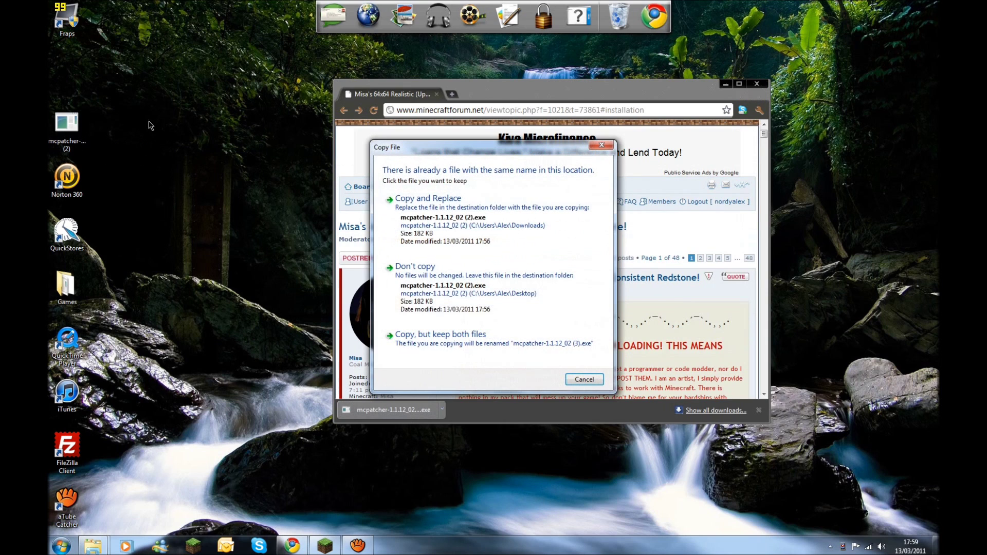
left_click(510, 236)
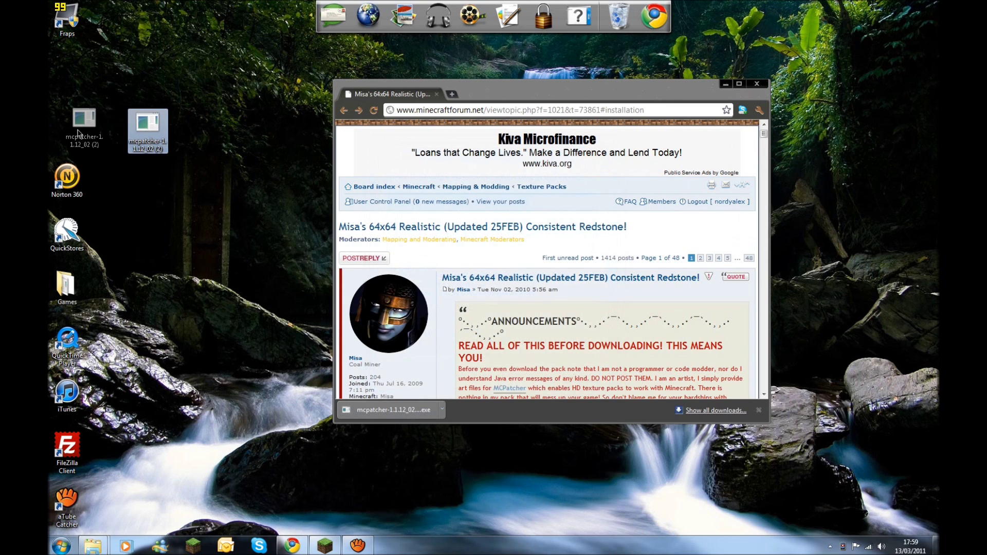
left_click_drag(79, 134, 77, 132)
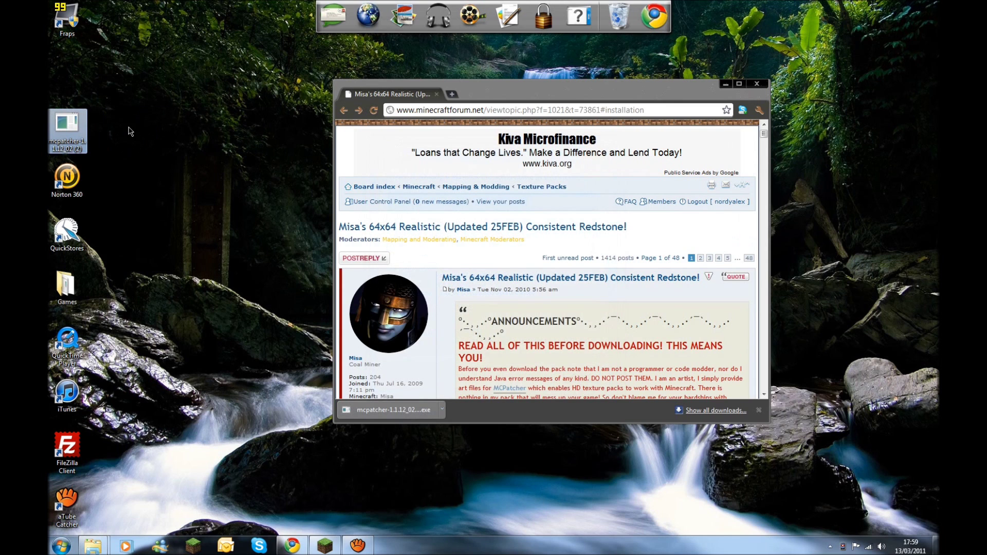
Open the alternate MediaFire download page for the v1.8.1 Complete Texture Pack from the forum post
left_click(738, 83)
scroll(596, 229, "down", 1)
scroll(666, 215, "down", 2)
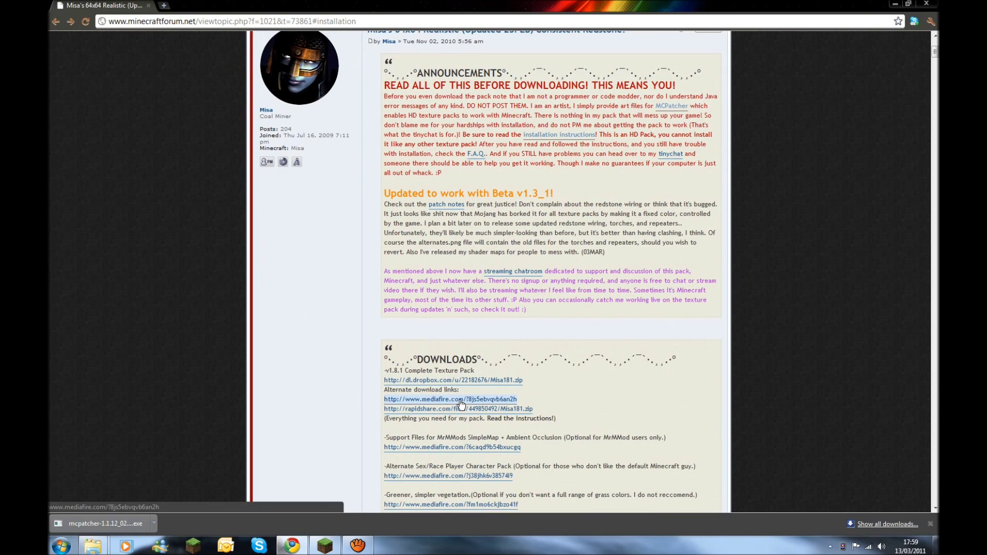
left_click(461, 400)
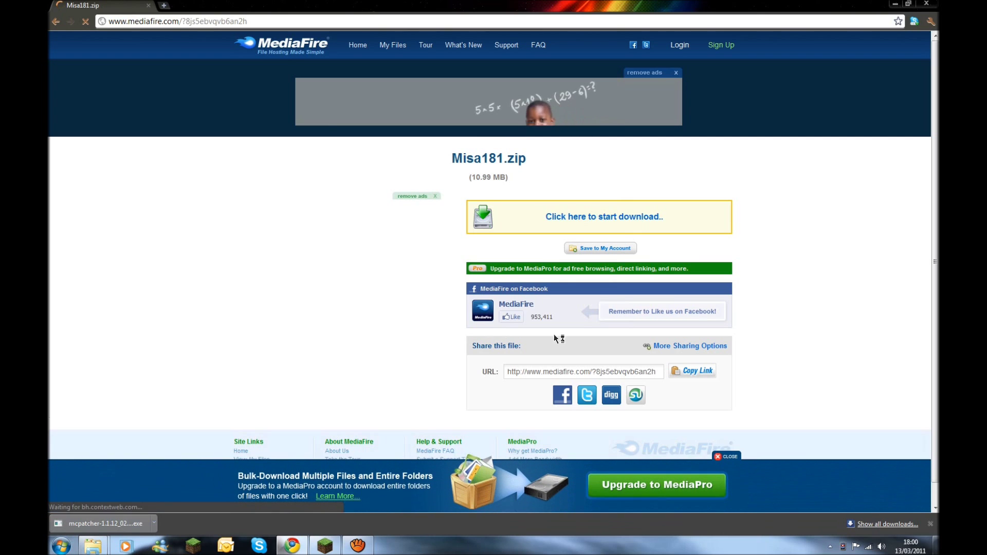
Dismiss the MediaPro banner and the pop-up ad window, and start downloading Misa181.zip
left_click(738, 457)
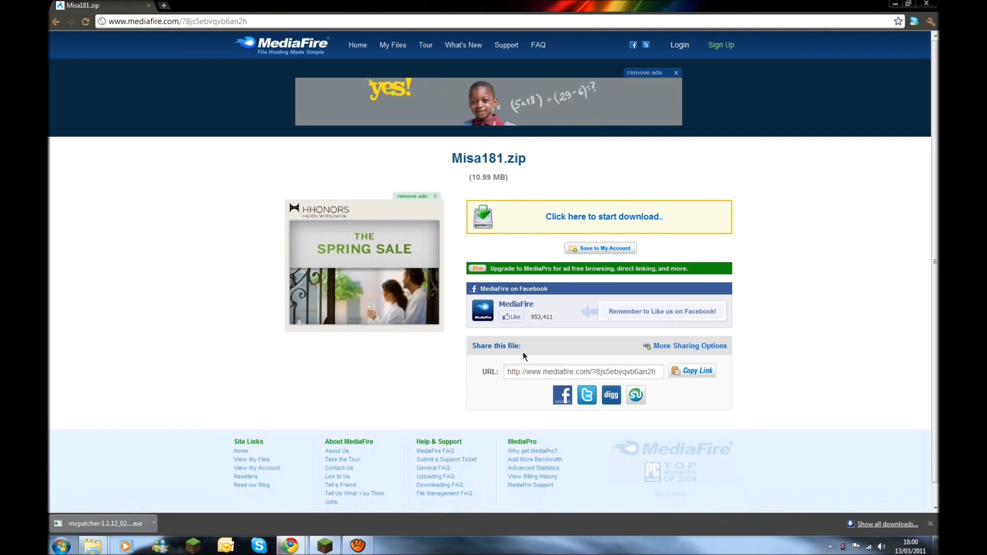
mouse_move(302, 549)
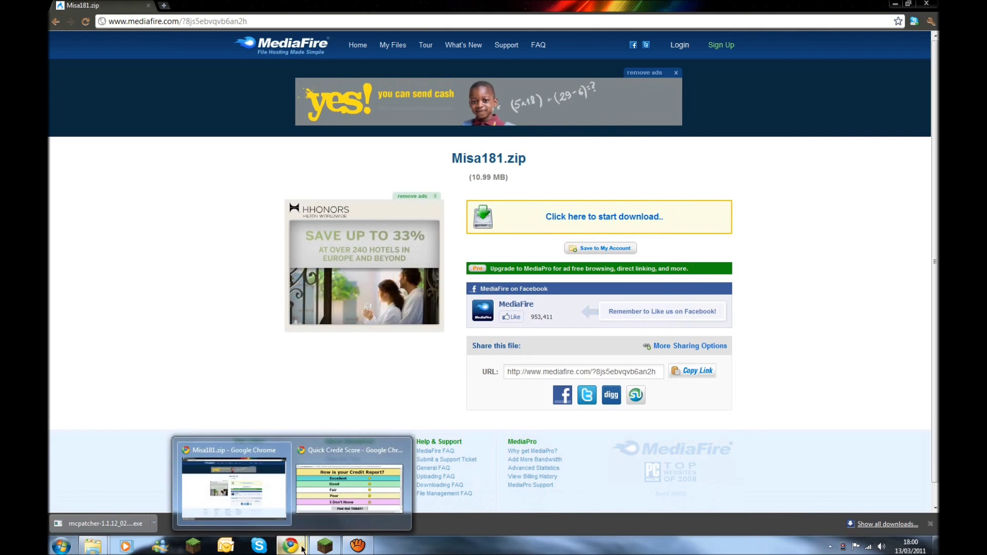
right_click(363, 495)
left_click(389, 489)
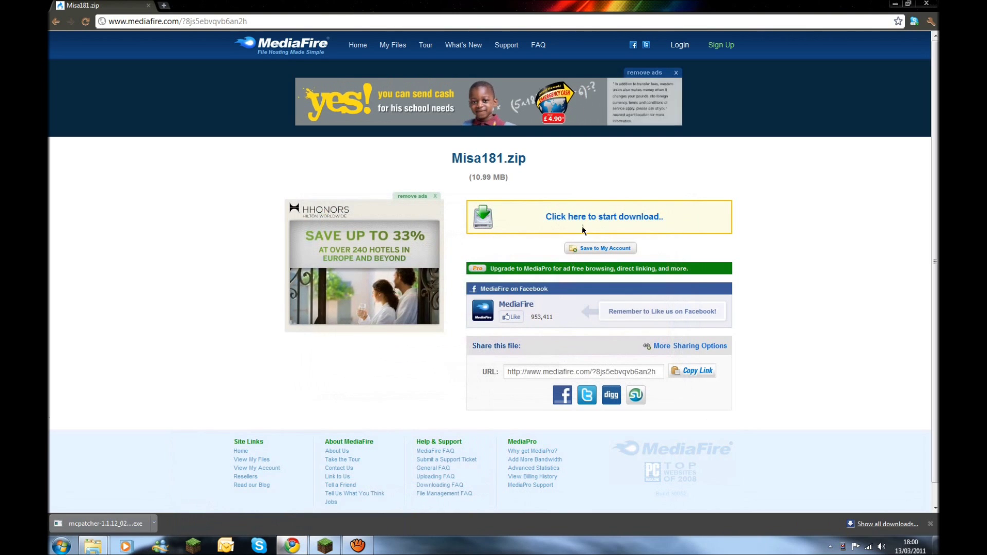
left_click(593, 217)
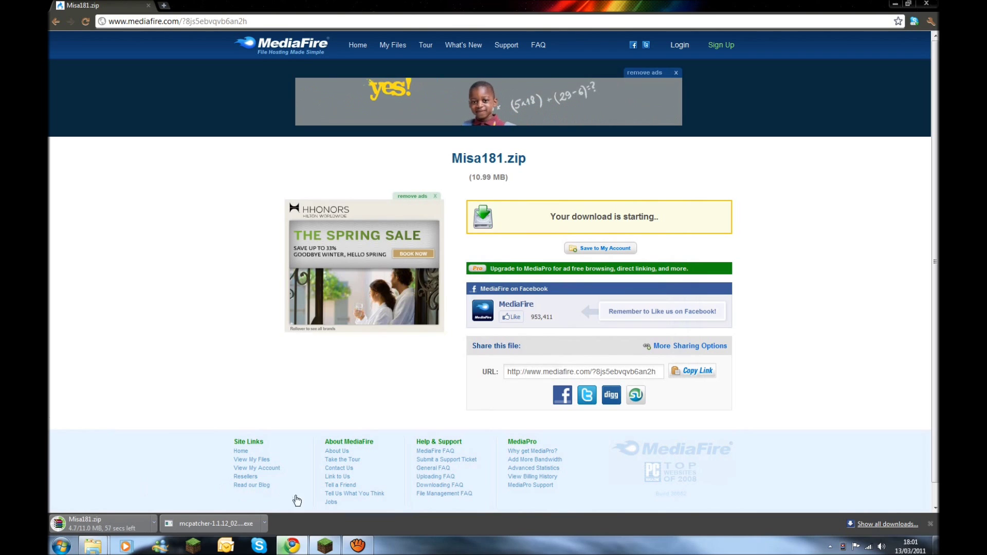
left_click(353, 550)
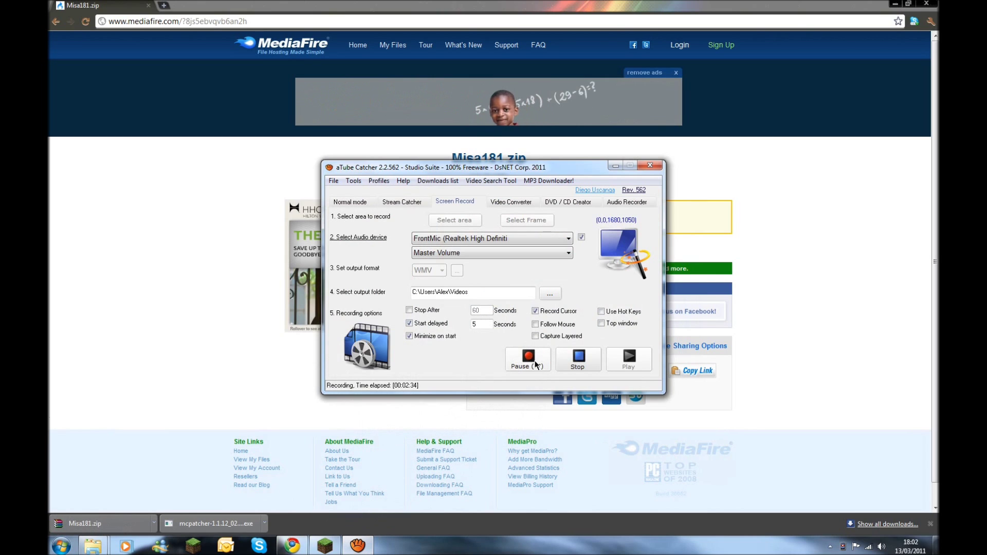
left_click(615, 166)
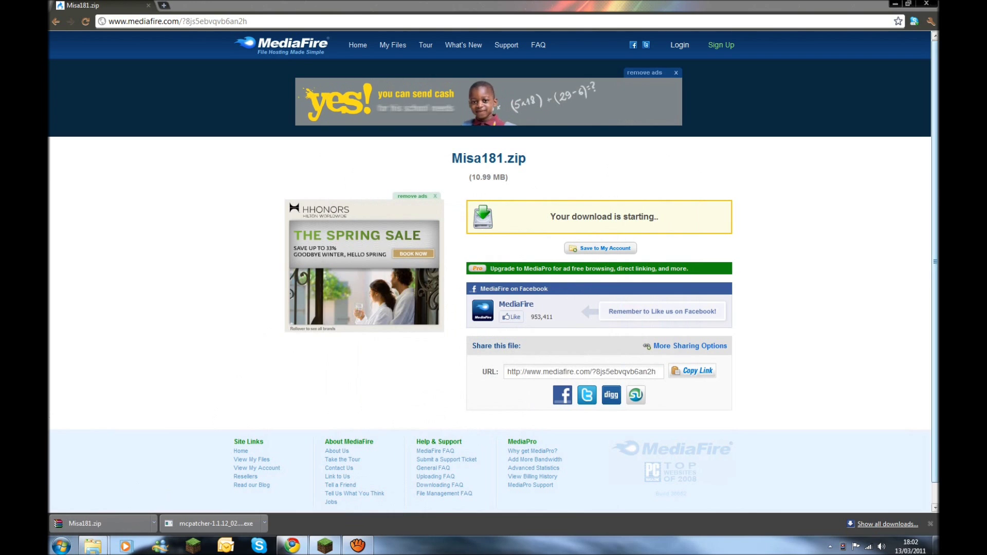
Copy the downloaded Misa181.zip from the browser onto the desktop and minimize the browser
left_click(907, 3)
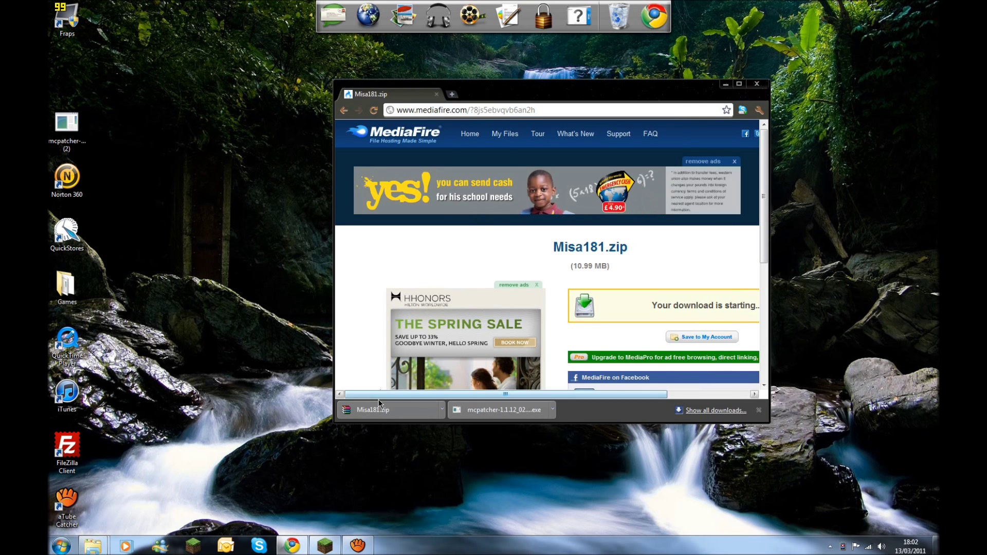
left_click_drag(376, 406, 70, 71)
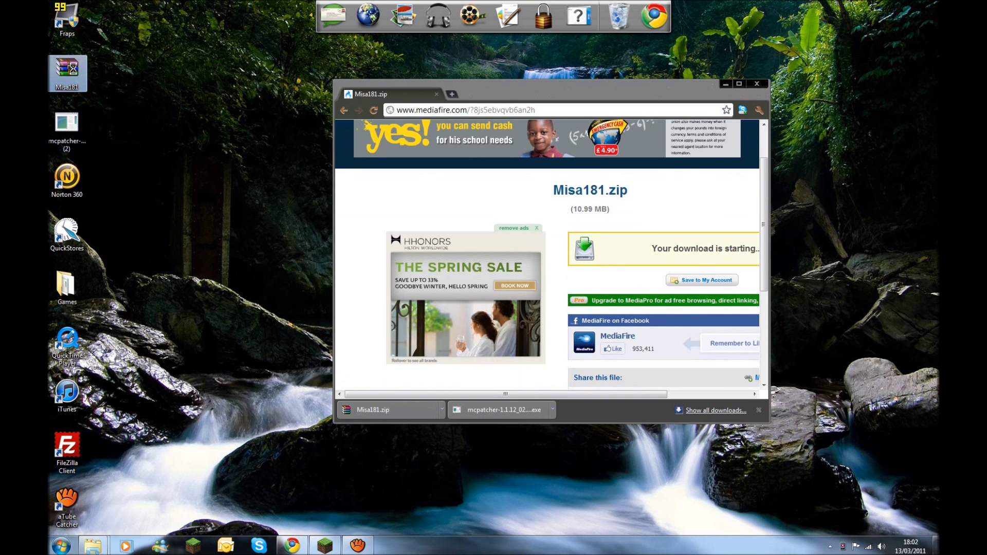
left_click(725, 84)
Launch mcpatcher-1.1.12_02 (2) from the desktop and allow it to run despite the unverified publisher
key("m")
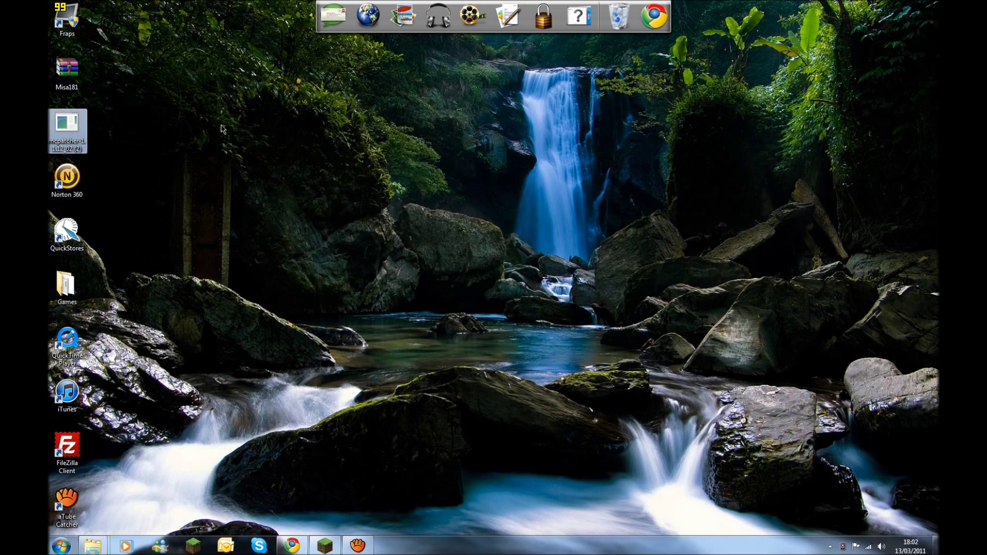
key("F2")
double_click(76, 126)
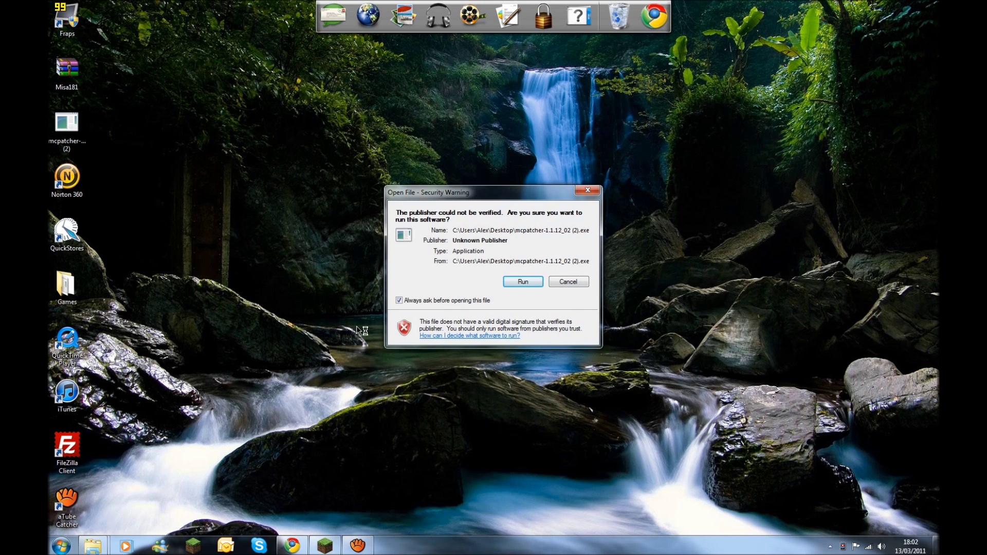
left_click(523, 282)
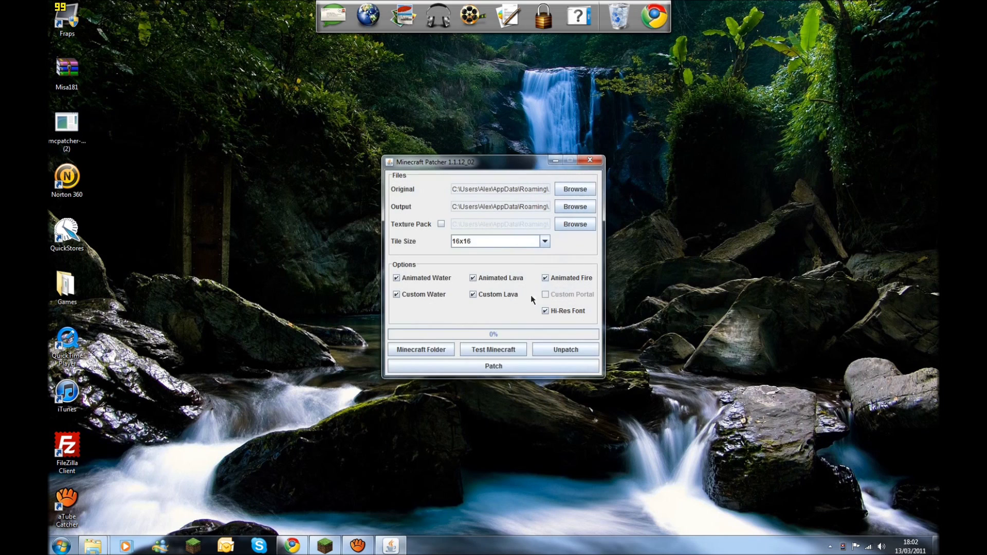
Enable the texture pack option in the patcher and load Misa181 from the desktop as the pack
left_click(441, 224)
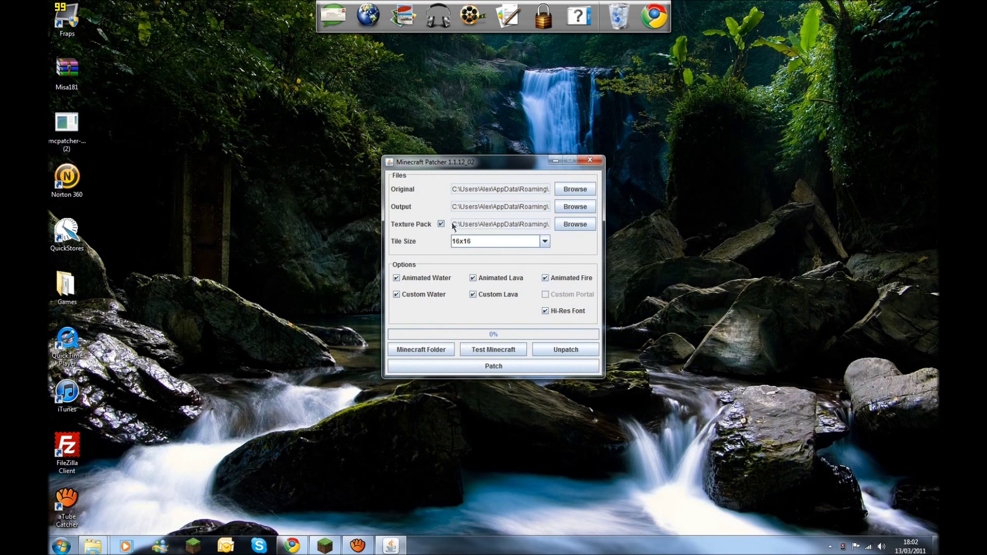
left_click(584, 229)
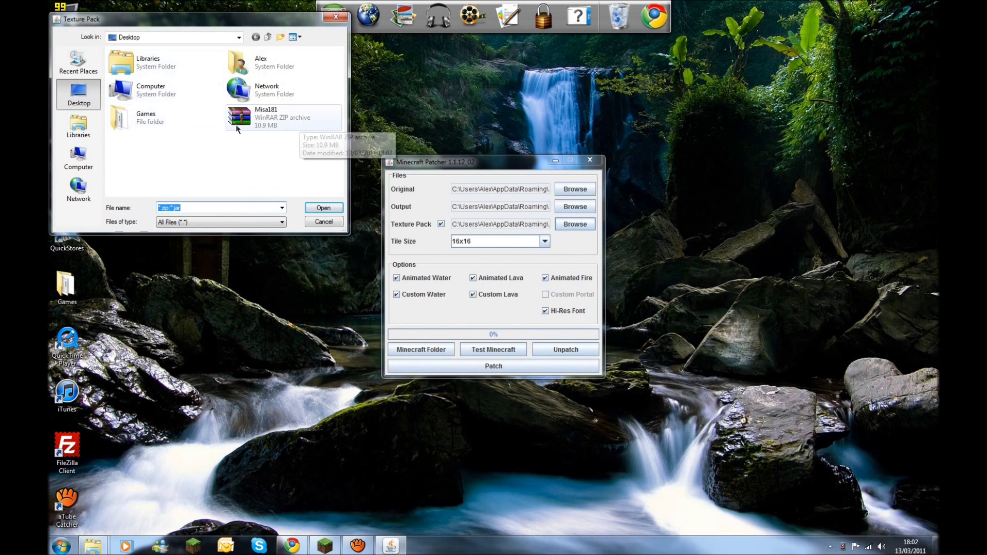
left_click(285, 120)
double_click(285, 116)
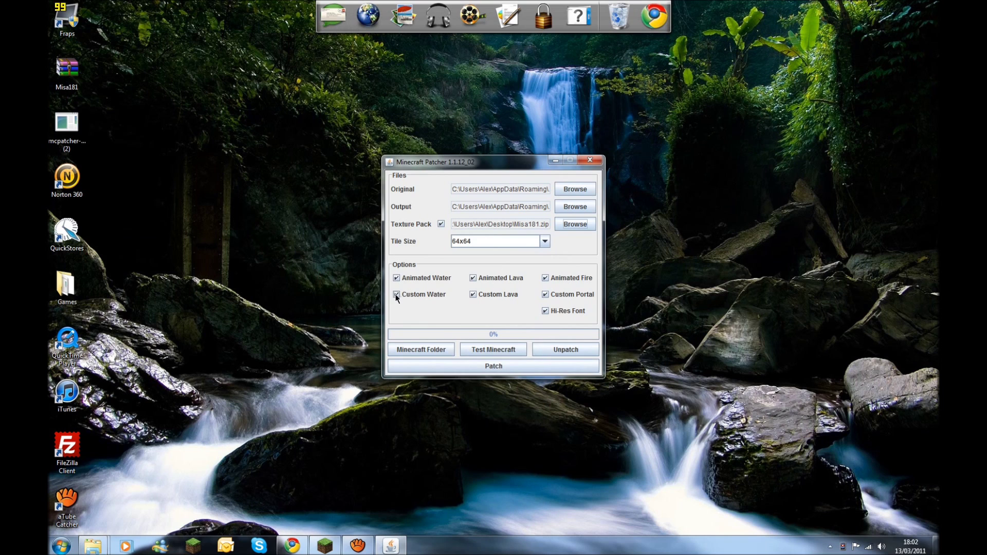
Patch Minecraft with the selected texture pack, accepting the animation caution, and launch a test run of the game
left_click(524, 366)
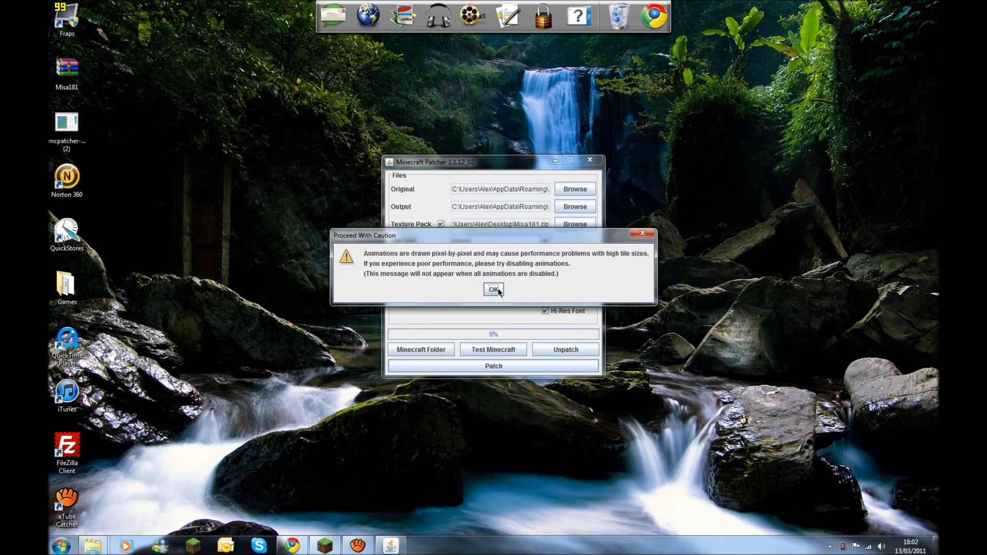
left_click(494, 290)
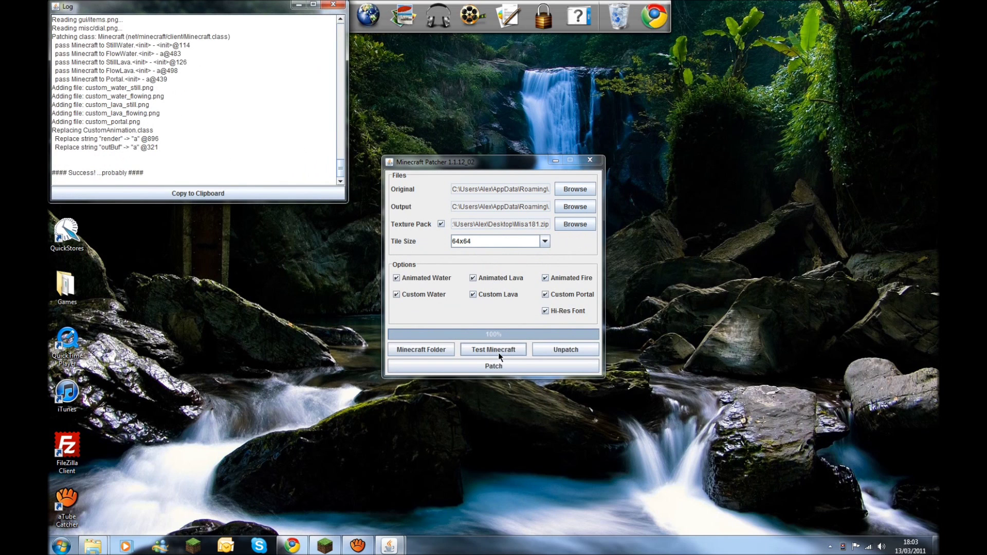
left_click(498, 353)
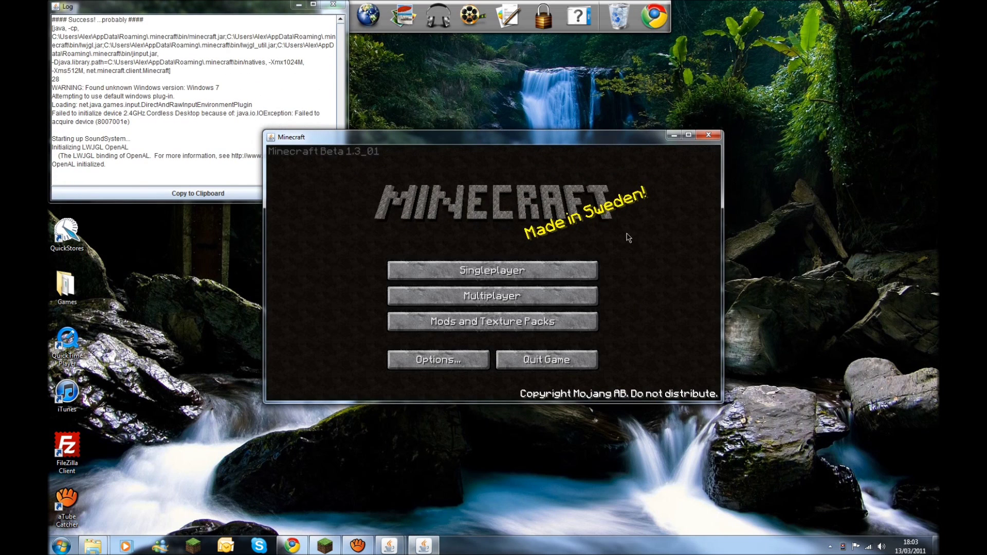
Try to connect to the prefilled multiplayer server in the test game, return to the title screen, and close the game
left_click(514, 303)
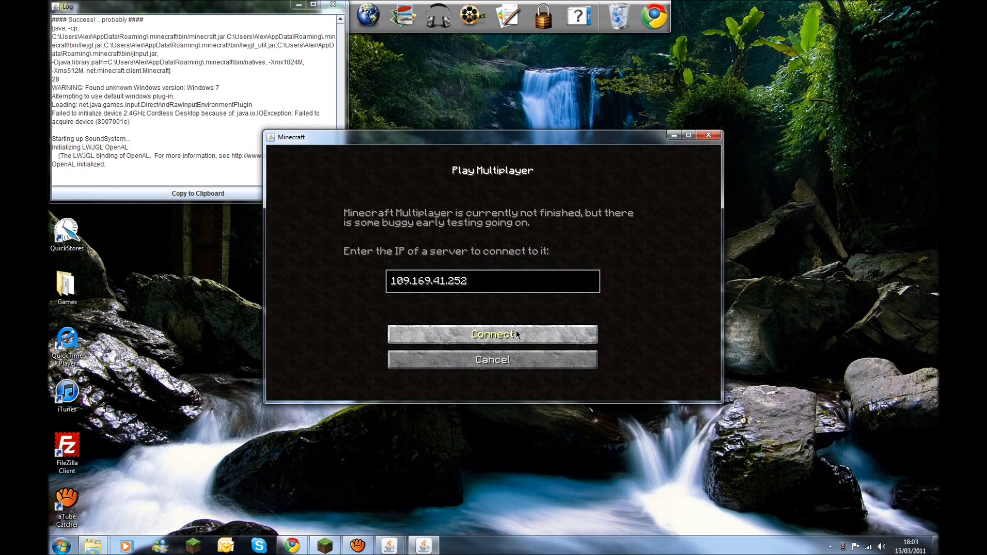
left_click(516, 334)
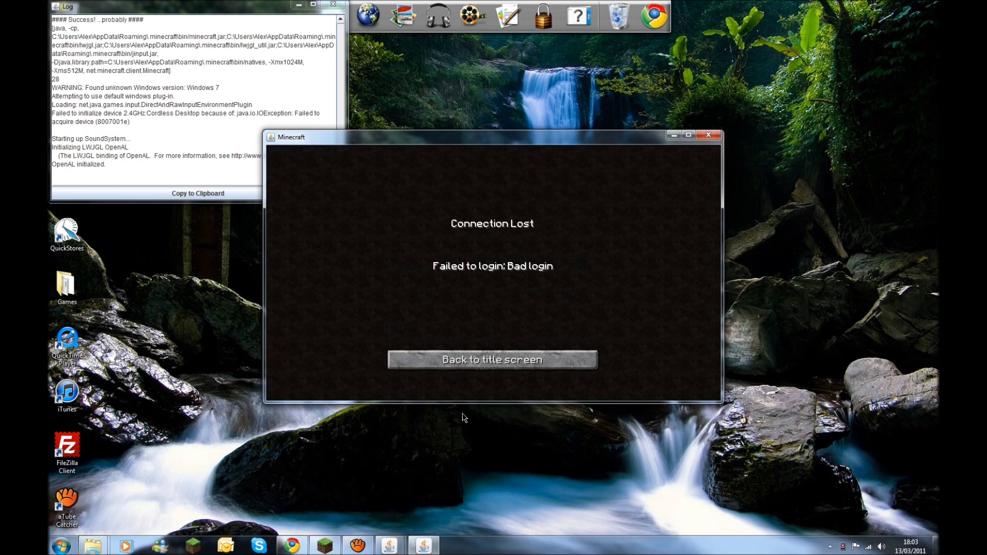
left_click(503, 369)
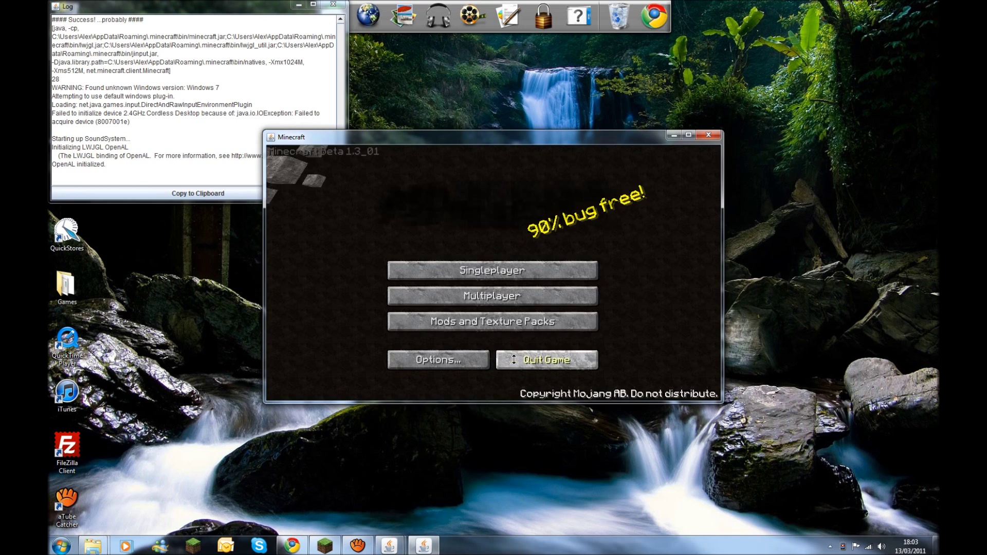
left_click(718, 132)
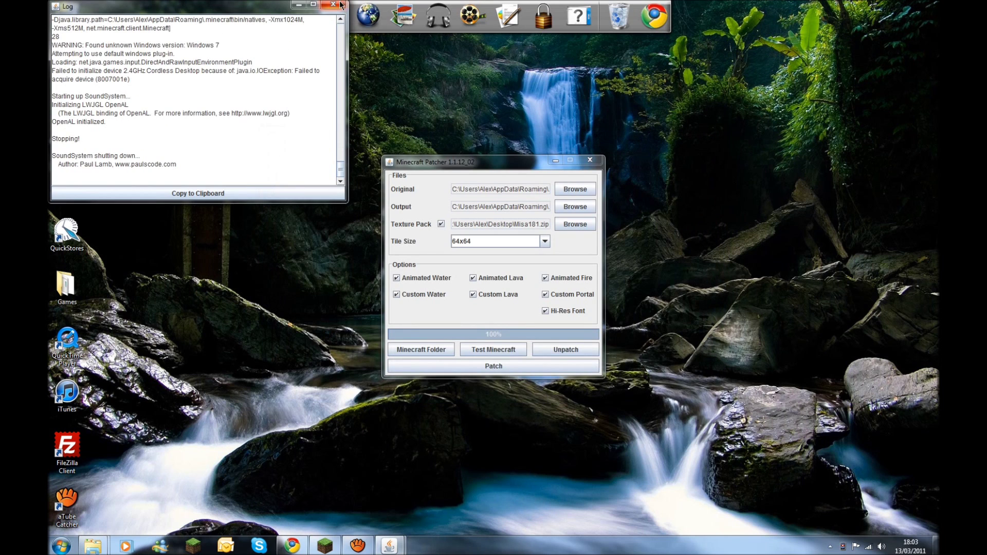
Close Minecraft Patcher, switch to the Minecraft session that is still running, disconnect from its server and quit the game
left_click(599, 163)
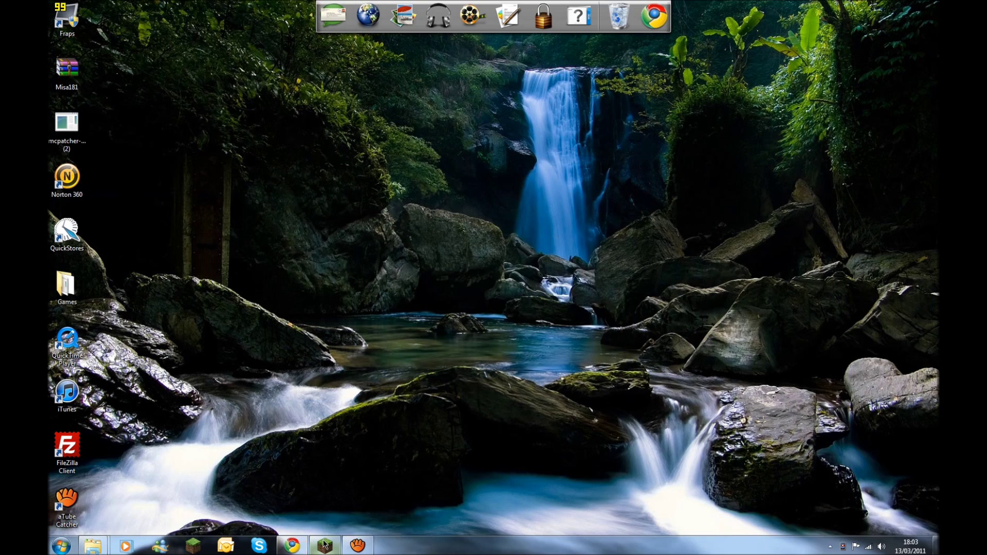
left_click(324, 544)
left_click(571, 261)
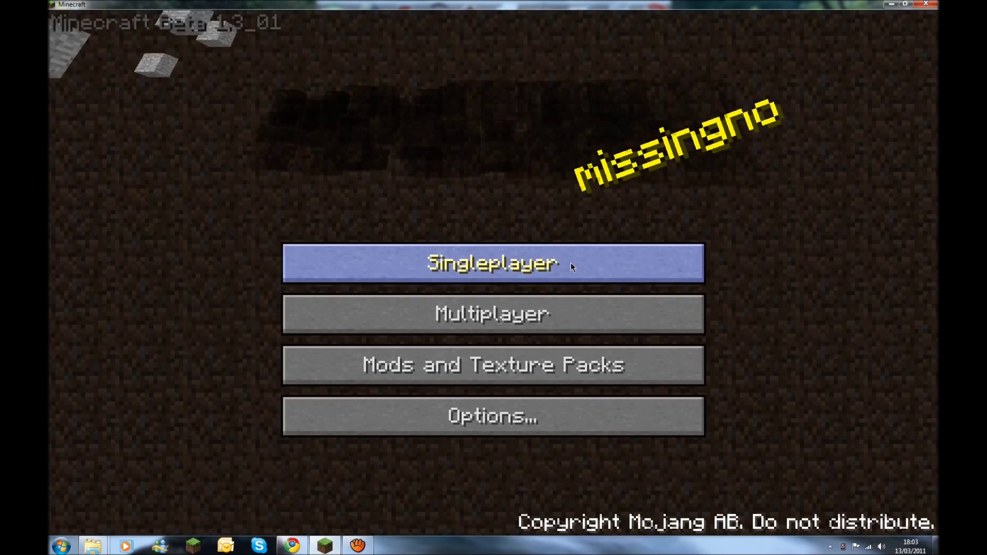
key("alt+F4")
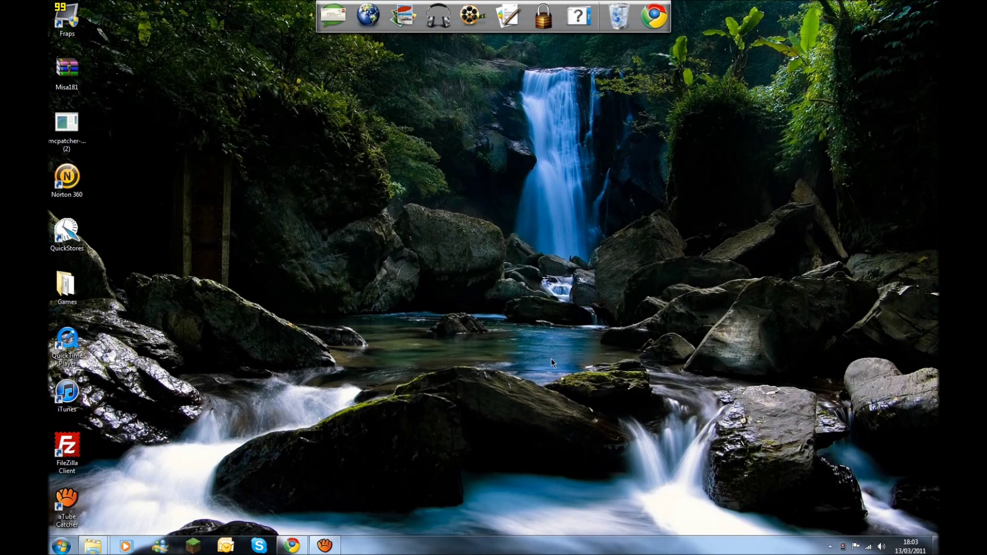
Launch Minecraft, allow the unverified program to run, and log in with the remembered account credentials
left_click(193, 545)
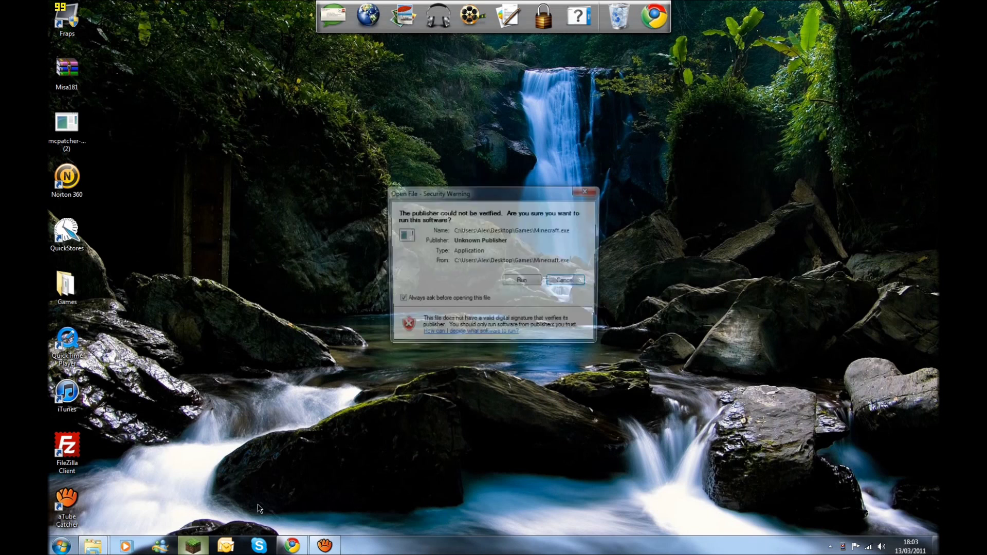
left_click(523, 282)
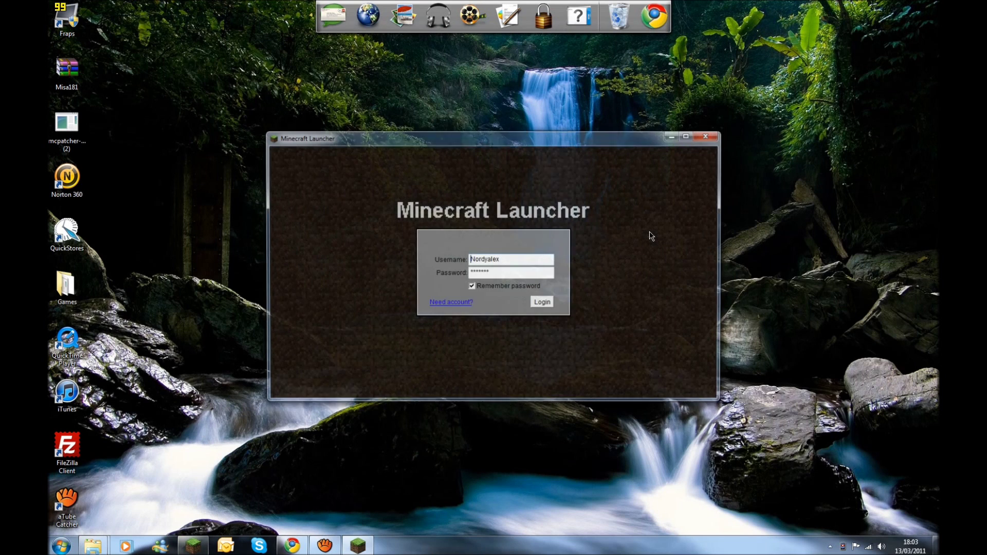
left_click(542, 303)
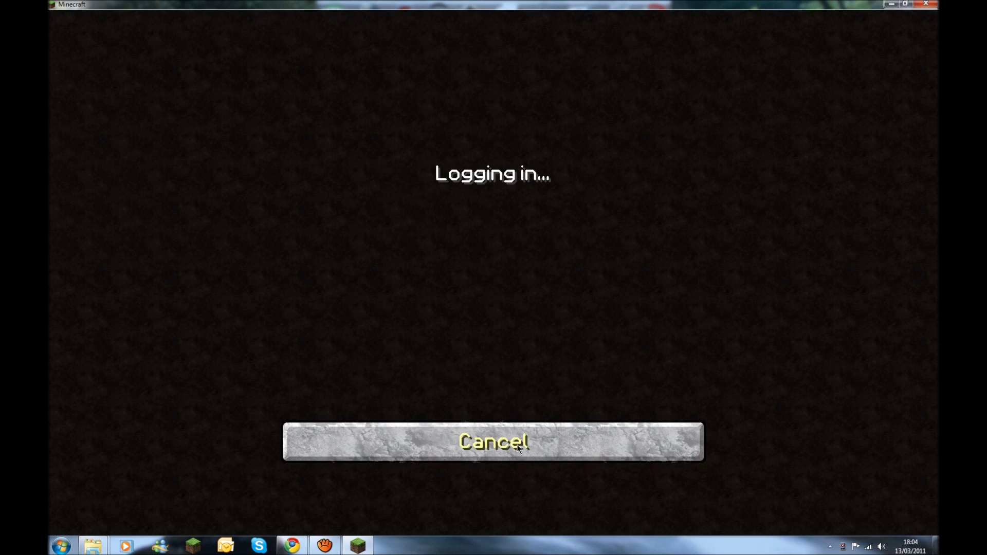
Cancel the pending server login, try the multiplayer connection once more, and return to the title screen
left_click(518, 449)
left_click(535, 312)
left_click(519, 381)
left_click(577, 440)
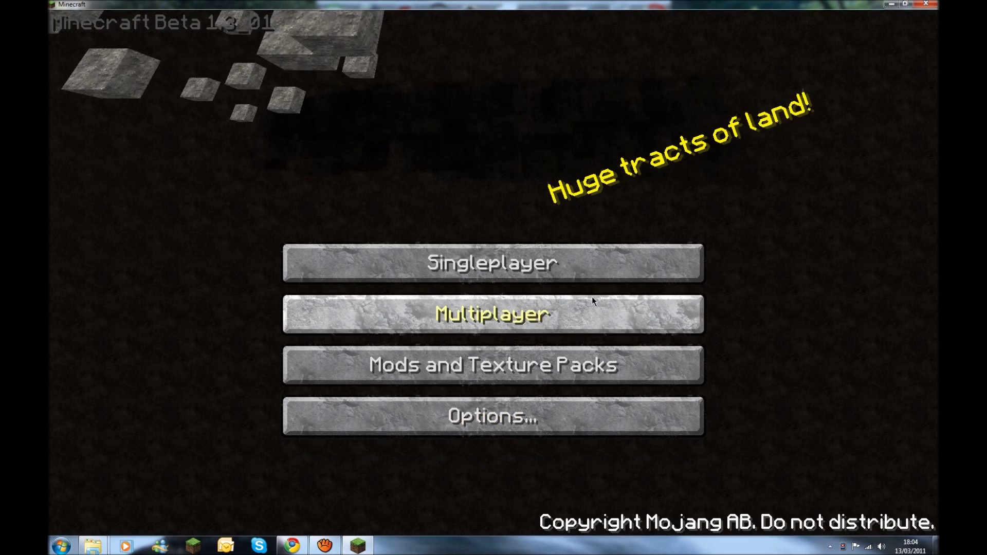
Load the existing singleplayer world "Lets play!!"
left_click(596, 284)
left_click(511, 260)
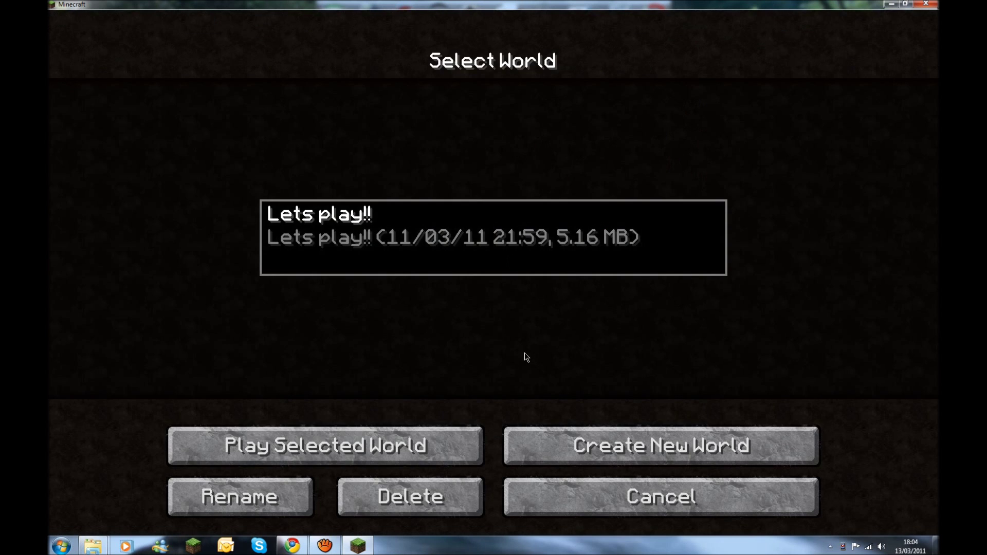
left_click(457, 446)
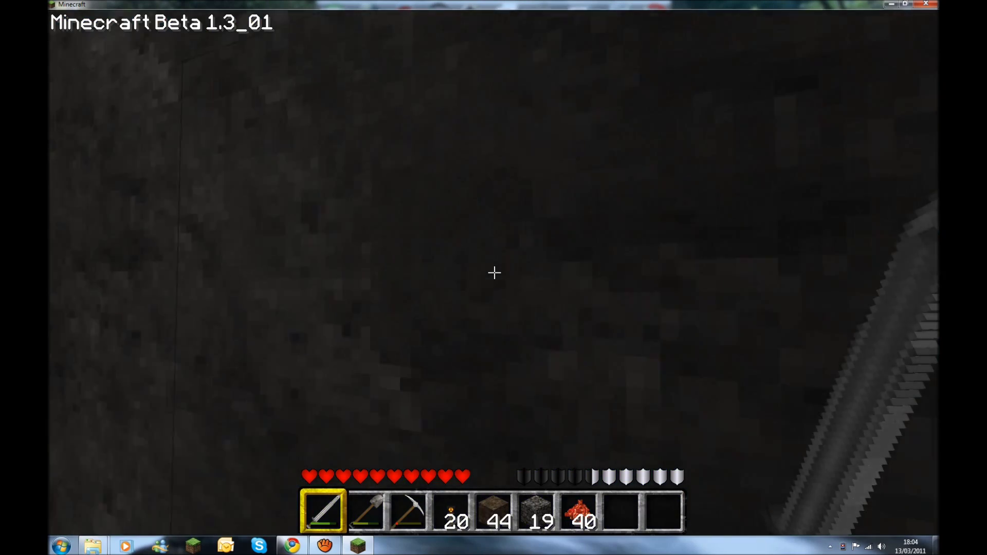
Walk from the cave through the wooden door onto the beach, examining the new textures on blocks, furniture and scenery
mouse_move(494, 272)
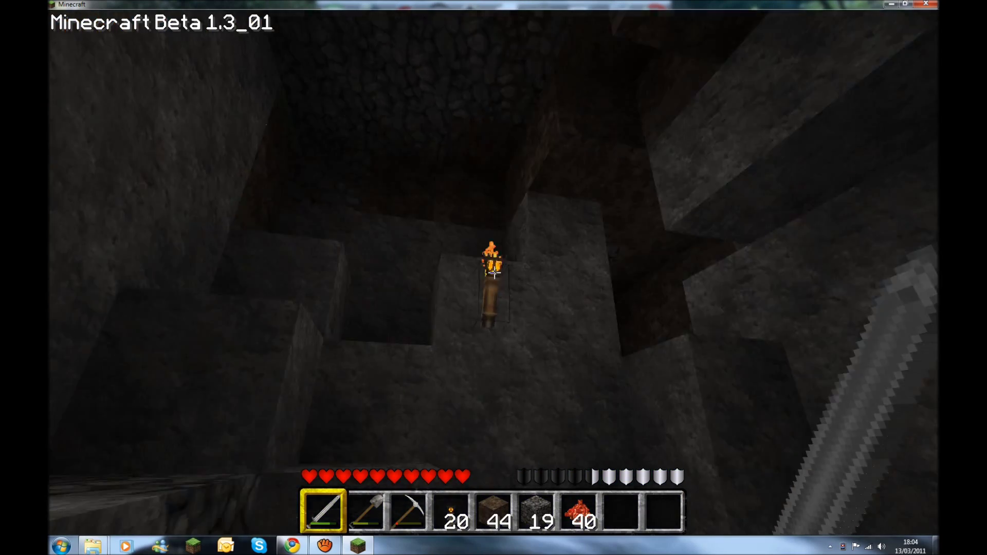
key("w")
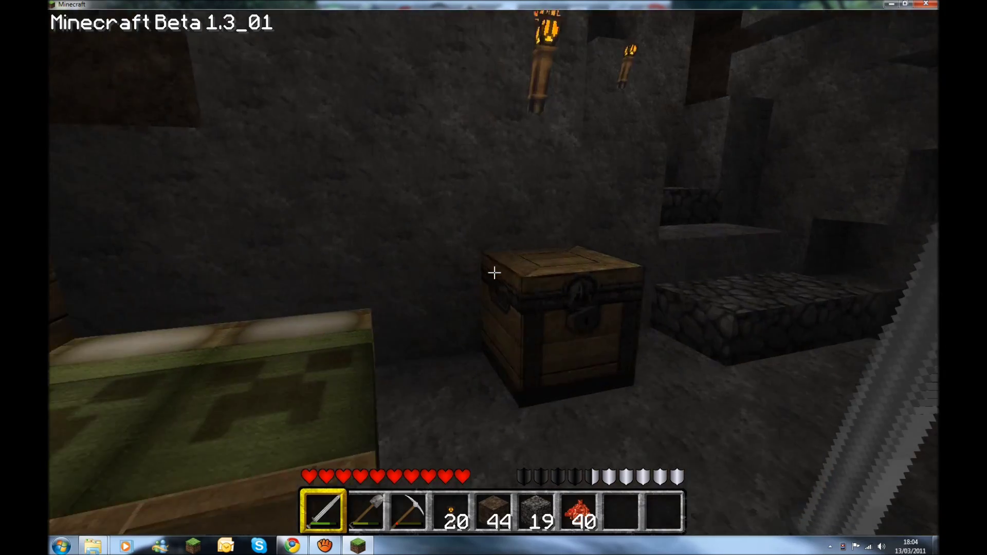
key("w")
right_click(494, 273)
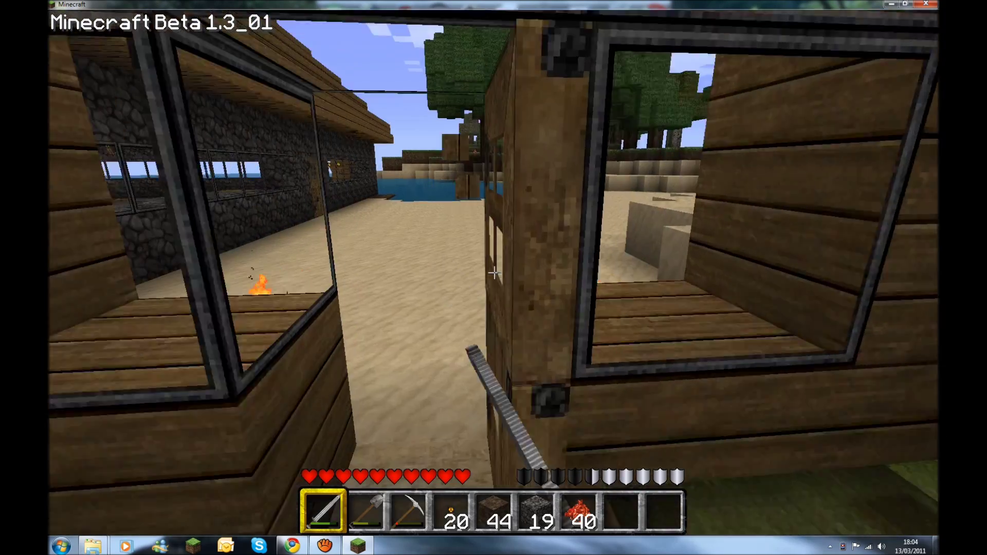
key("w")
mouse_move(494, 273)
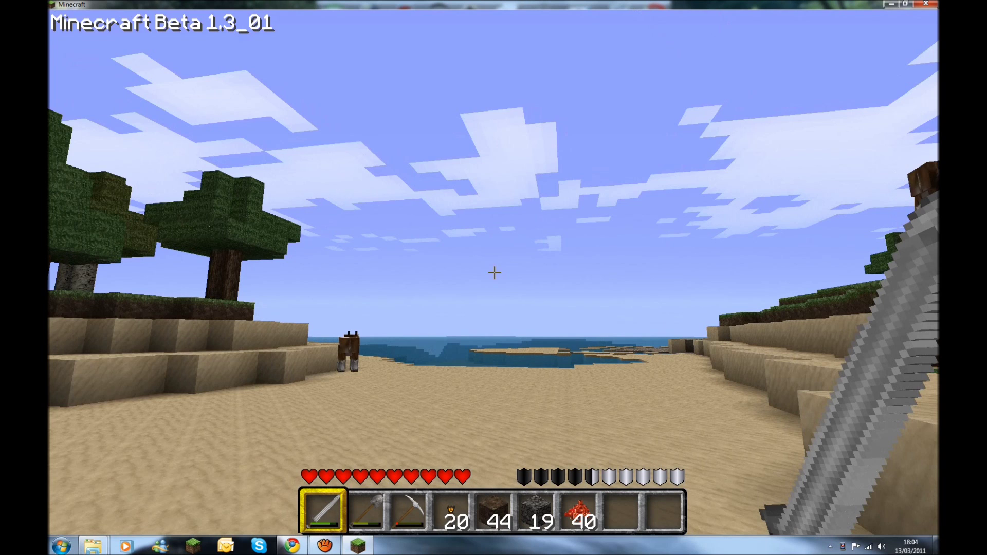
Pause the game and switch to the aTube Catcher screen recorder
key("Escape")
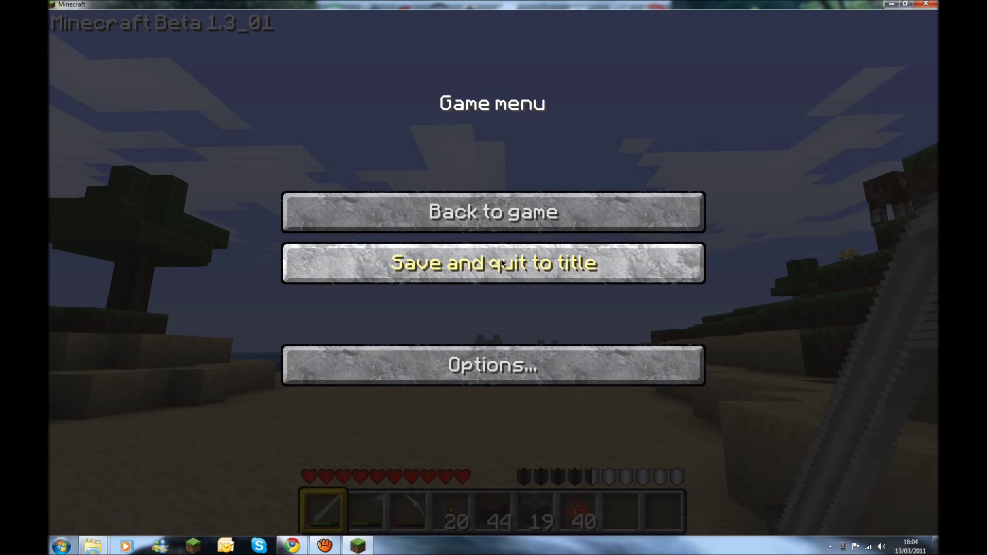
left_click(324, 545)
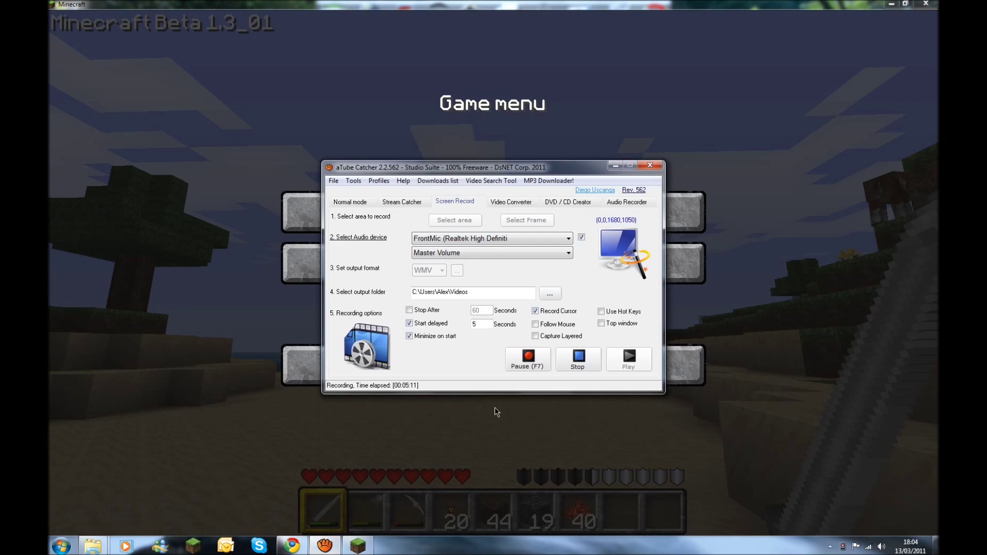